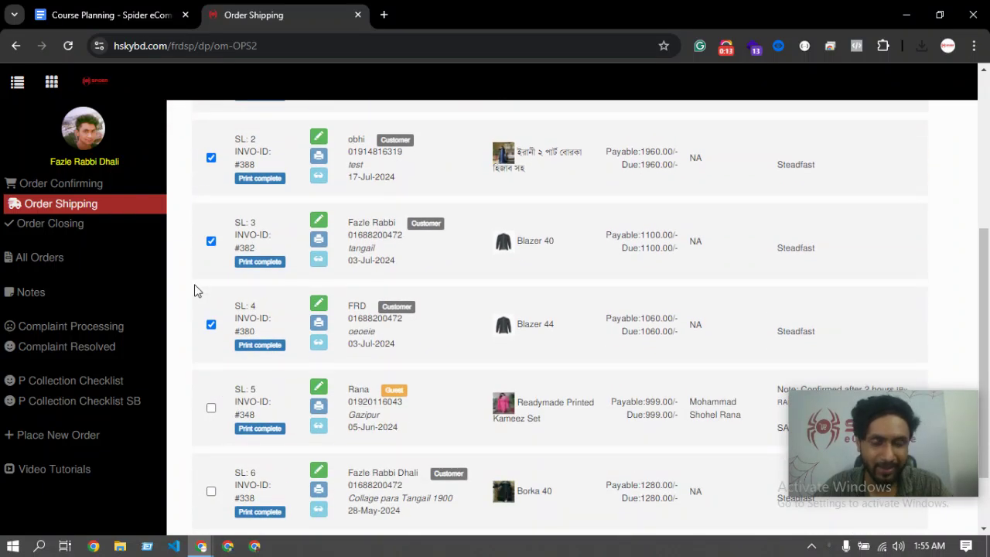
Select all Print complete orders and apply a Bulk Order Update with the next status Entry Complete
scroll(256, 407, "up", 5)
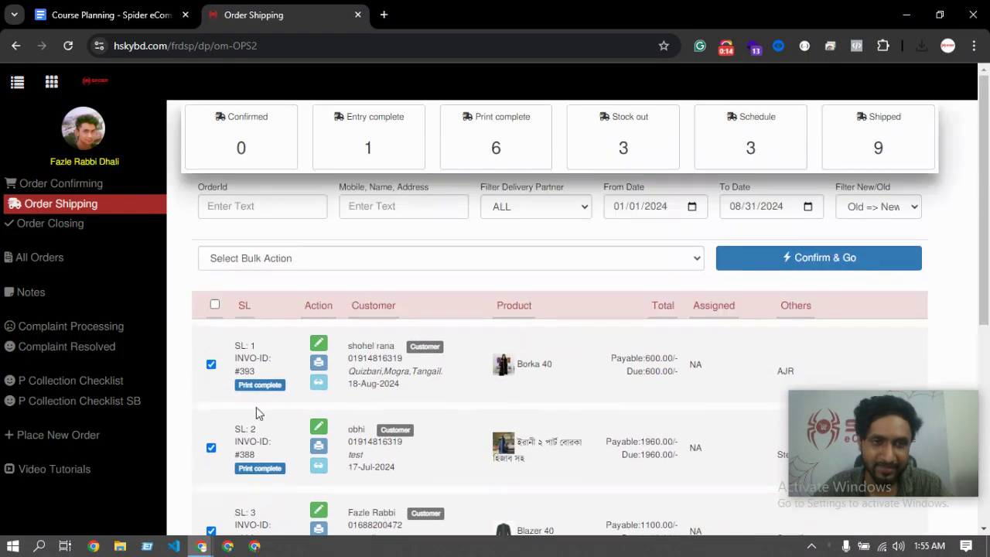
left_click(256, 263)
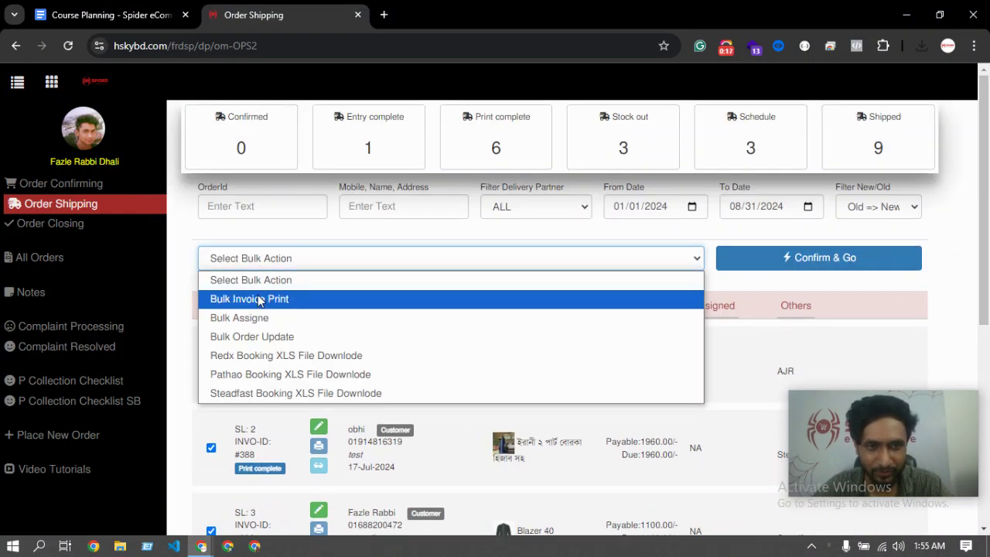
left_click(242, 341)
left_click(684, 257)
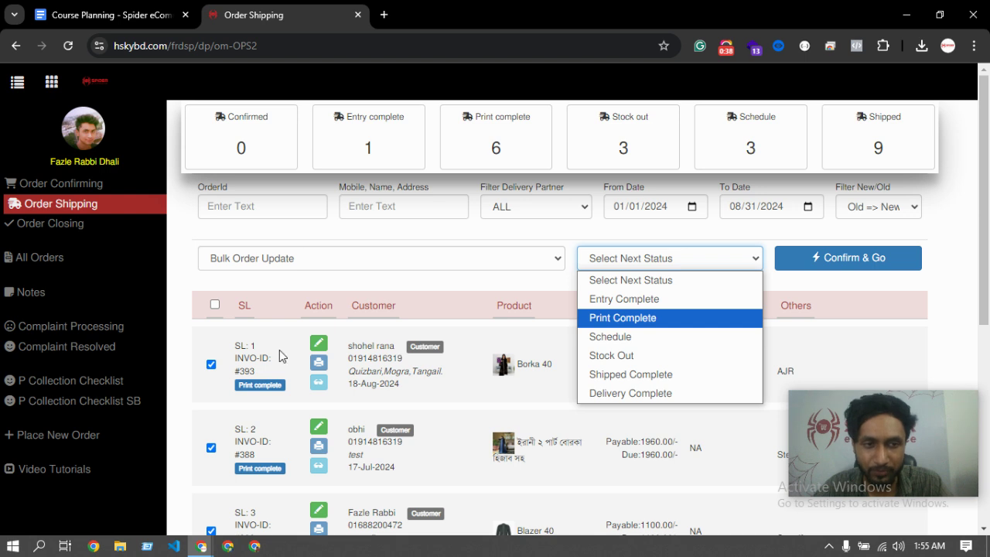
left_click(215, 304)
left_click(215, 304)
left_click(653, 259)
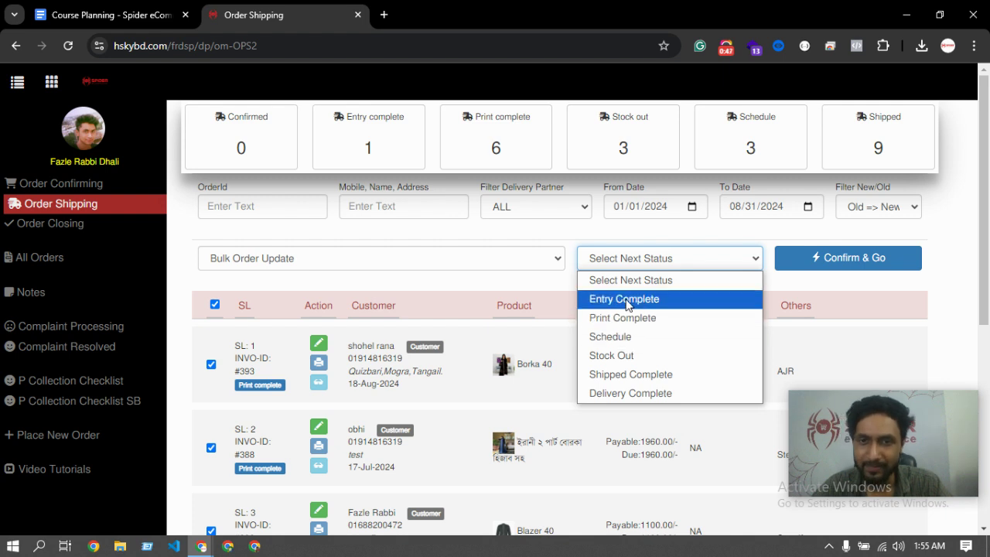
left_click(627, 299)
left_click(863, 259)
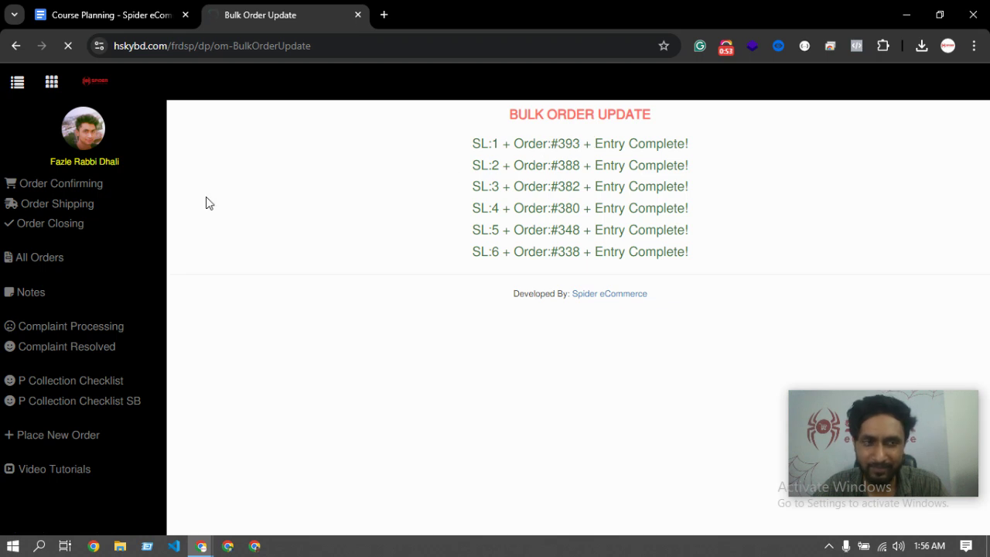
Open the Entry complete list in Order Shipping and review the updated orders
left_click(63, 208)
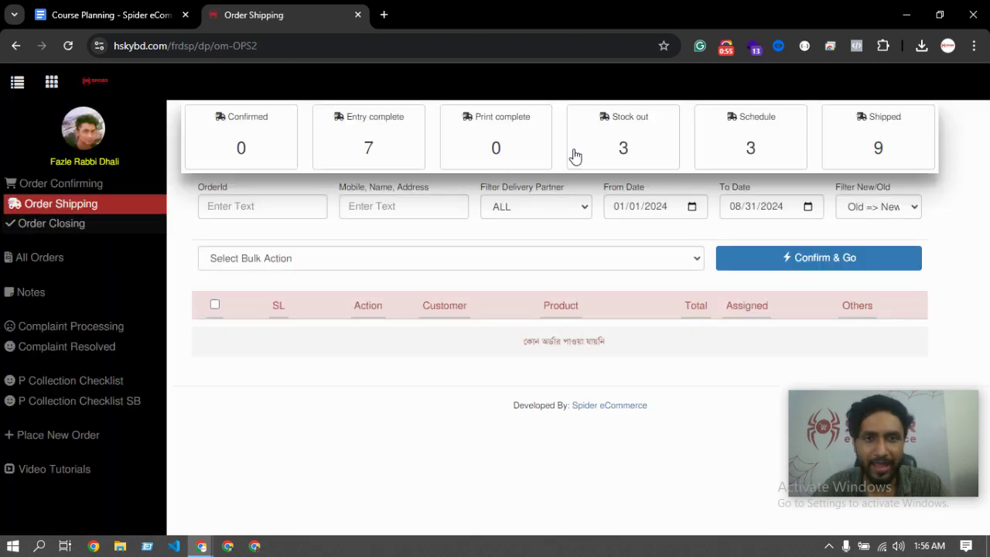
left_click(362, 158)
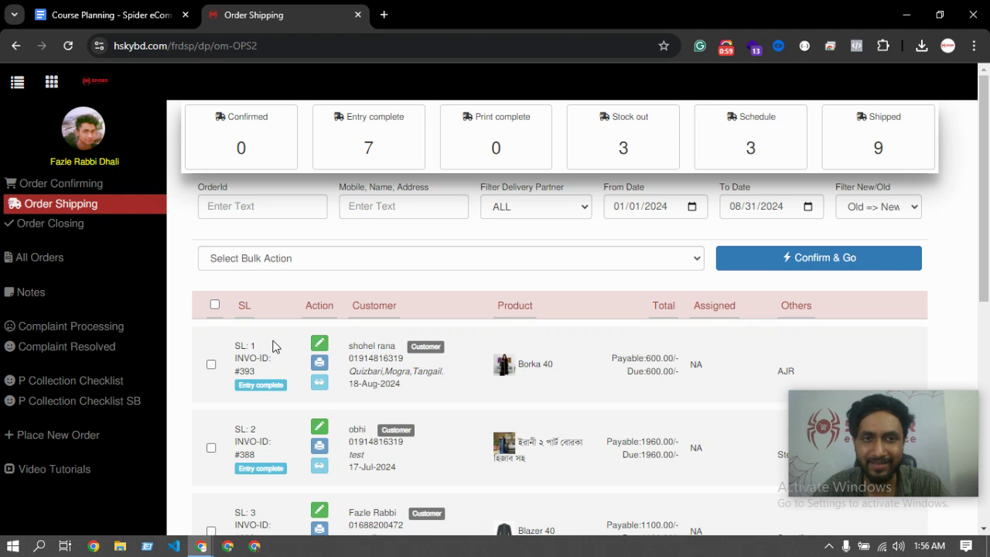
scroll(272, 346, "down", 5)
scroll(395, 340, "up", 4)
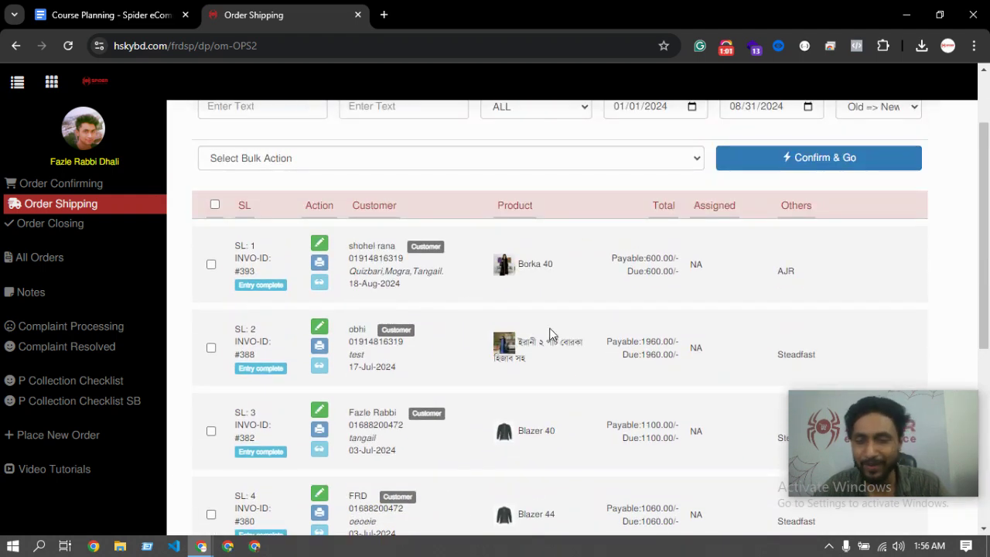
scroll(542, 337, "up", 2)
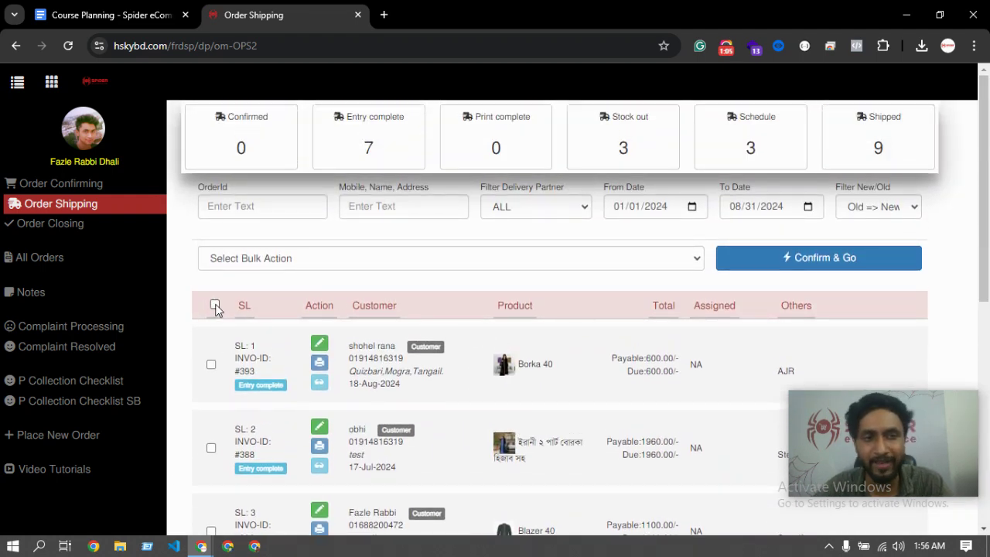
scroll(250, 407, "down", 5)
scroll(323, 271, "up", 5)
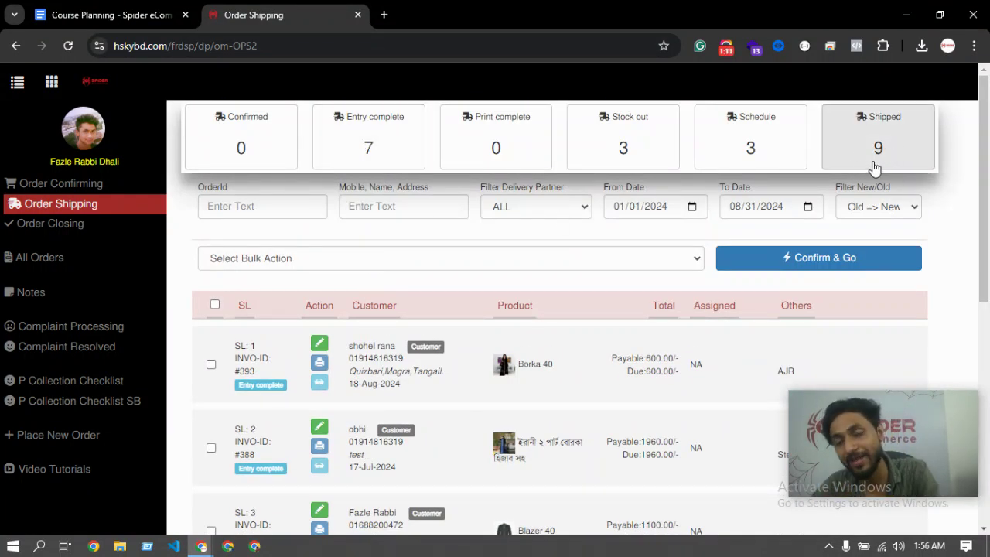
Select all Entry complete orders and apply a Bulk Order Update with the next status Shipped Complete
left_click(214, 306)
scroll(227, 396, "down", 5)
scroll(227, 468, "down", 3)
scroll(234, 468, "up", 6)
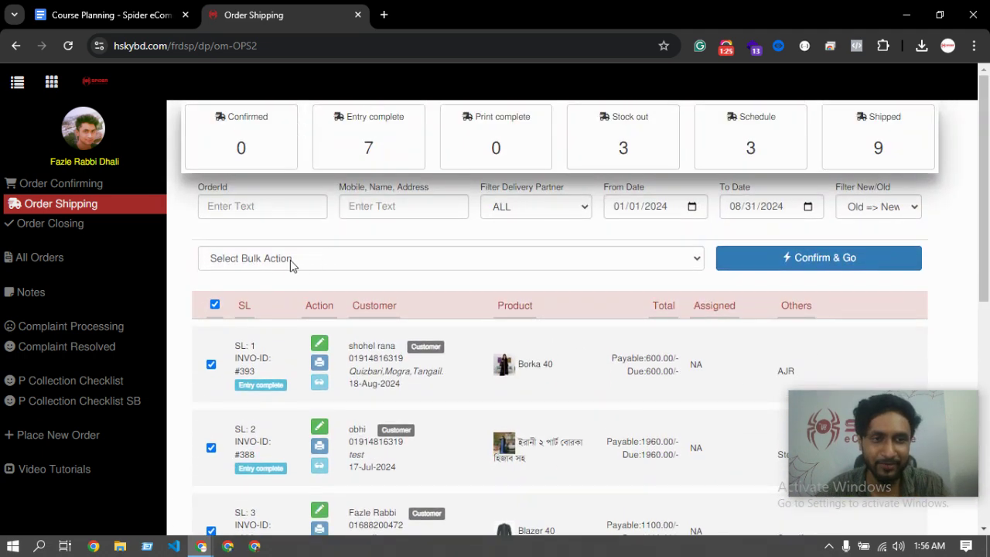
left_click(257, 265)
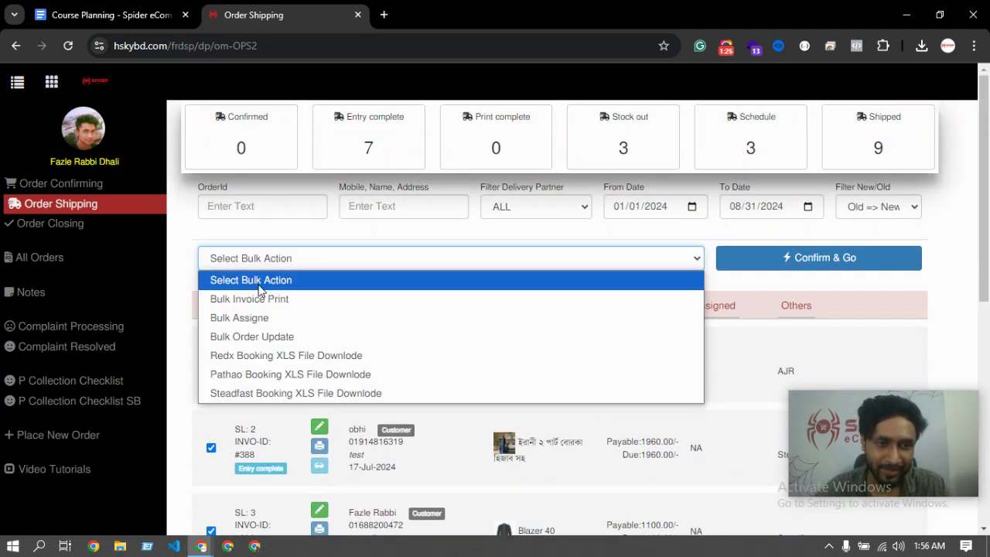
left_click(230, 338)
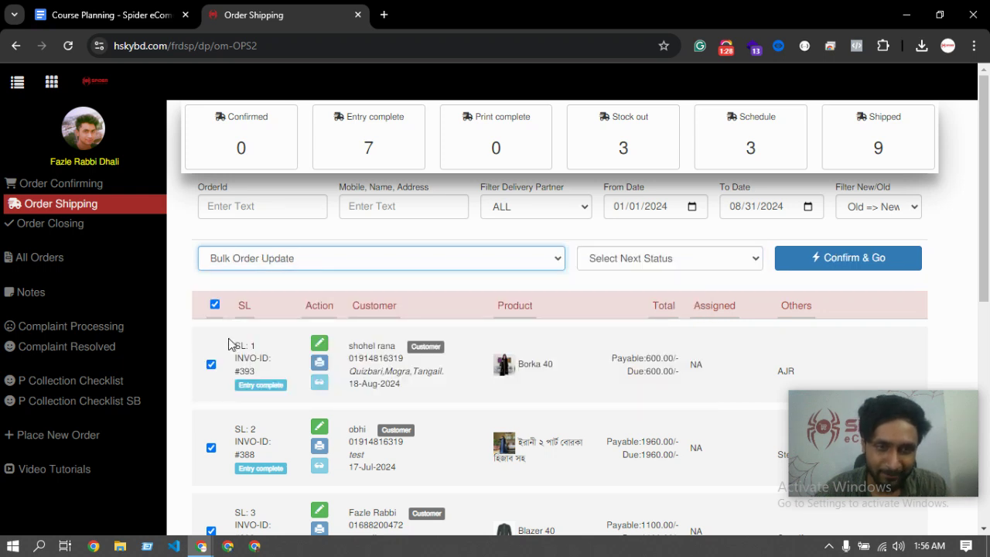
left_click(648, 262)
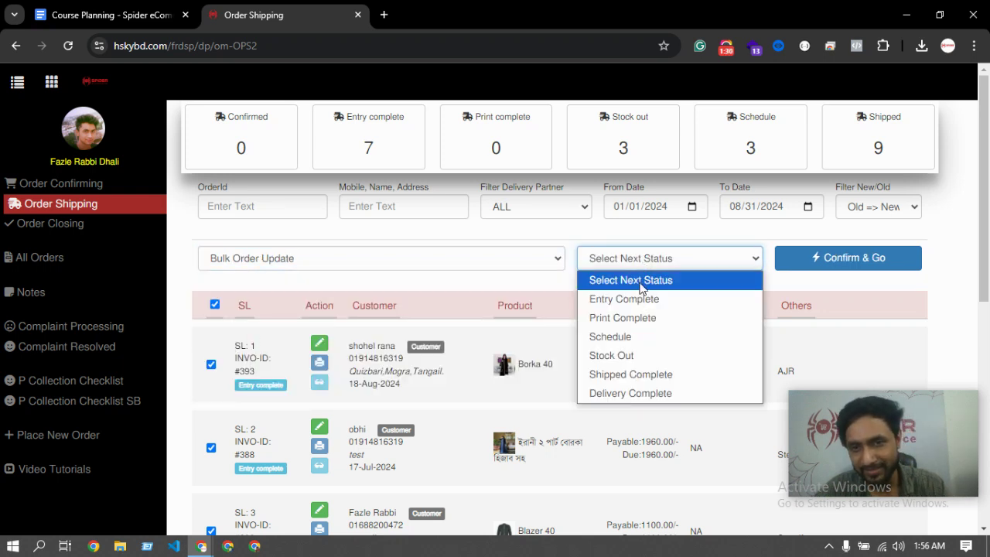
left_click(628, 376)
left_click(848, 258)
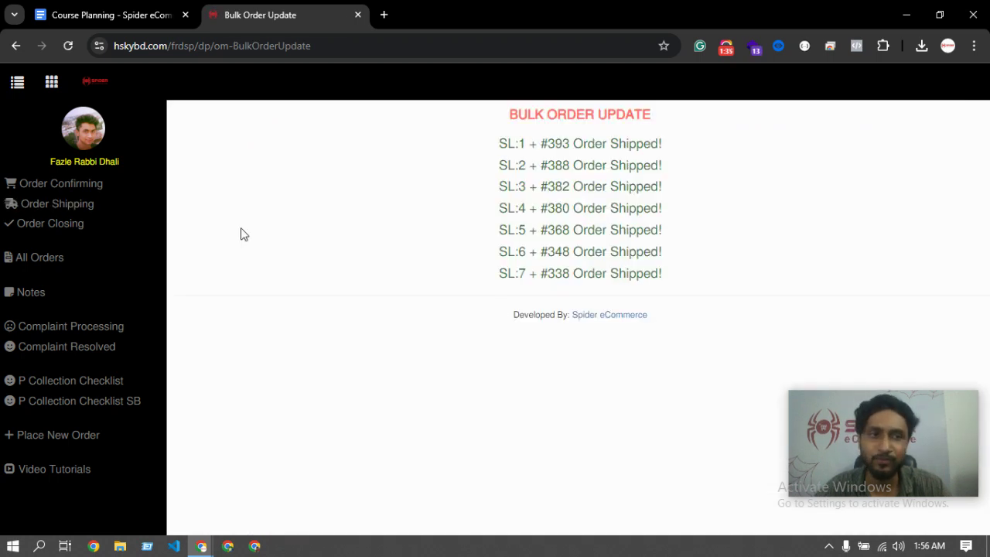
Return to Order Shipping and examine the orders in the Shipped list
left_click(81, 205)
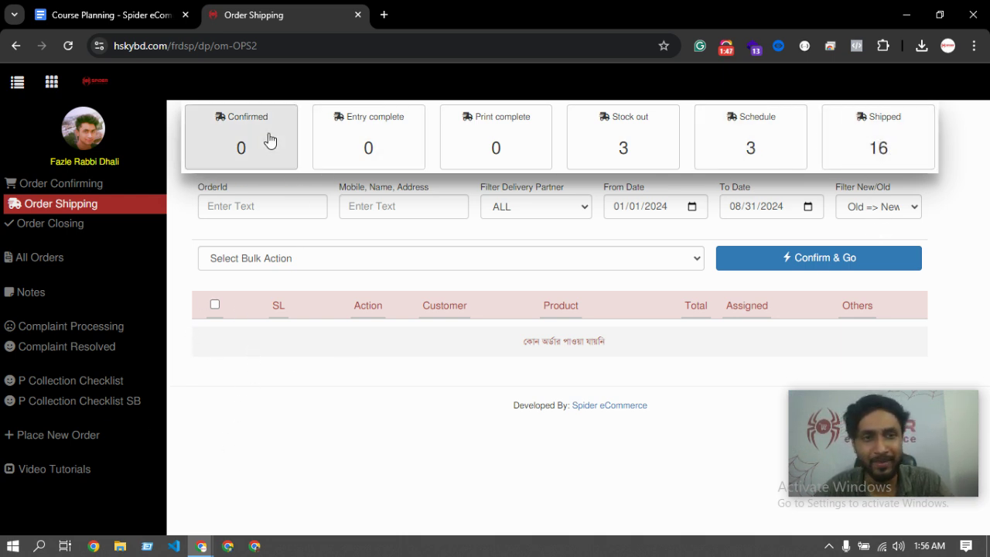
left_click(887, 155)
scroll(367, 410, "down", 8)
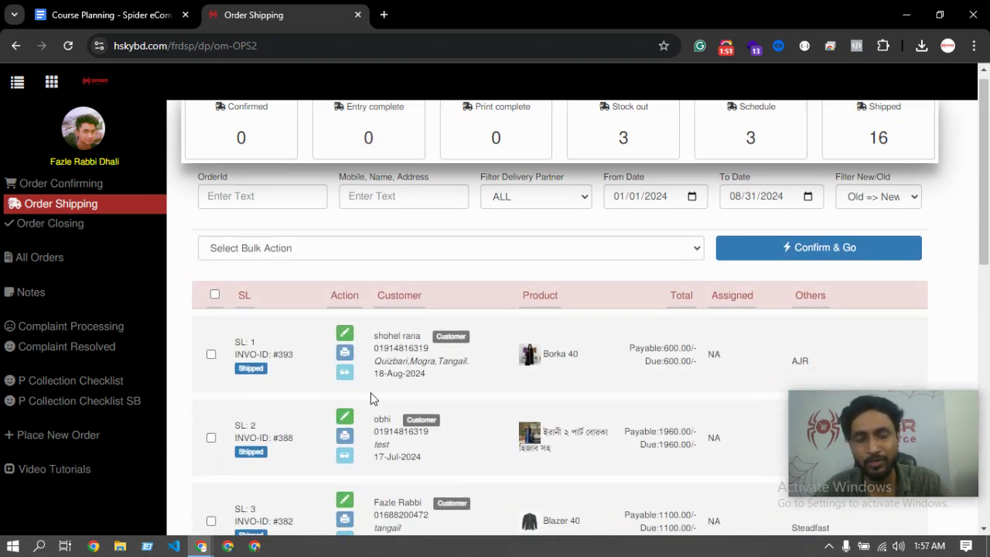
scroll(368, 410, "up", 10)
left_click(879, 148)
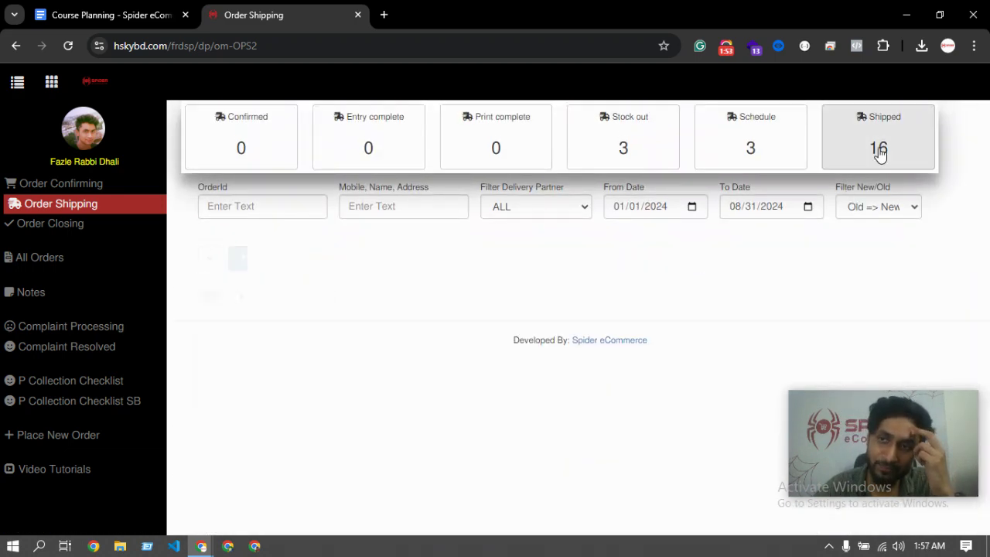
Open Order Closing and look over the shipped orders and the closing status categories
left_click(43, 226)
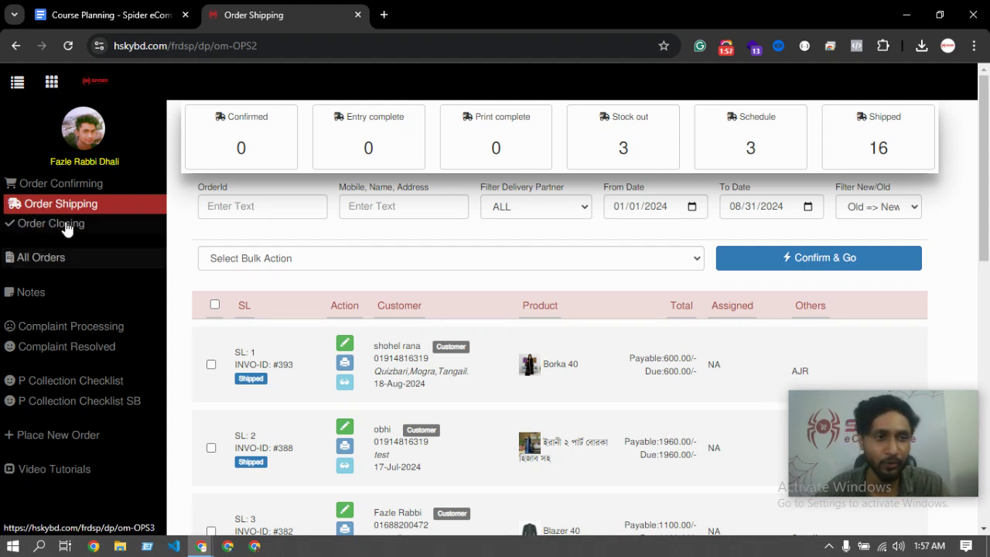
scroll(348, 313, "down", 3)
scroll(355, 312, "up", 3)
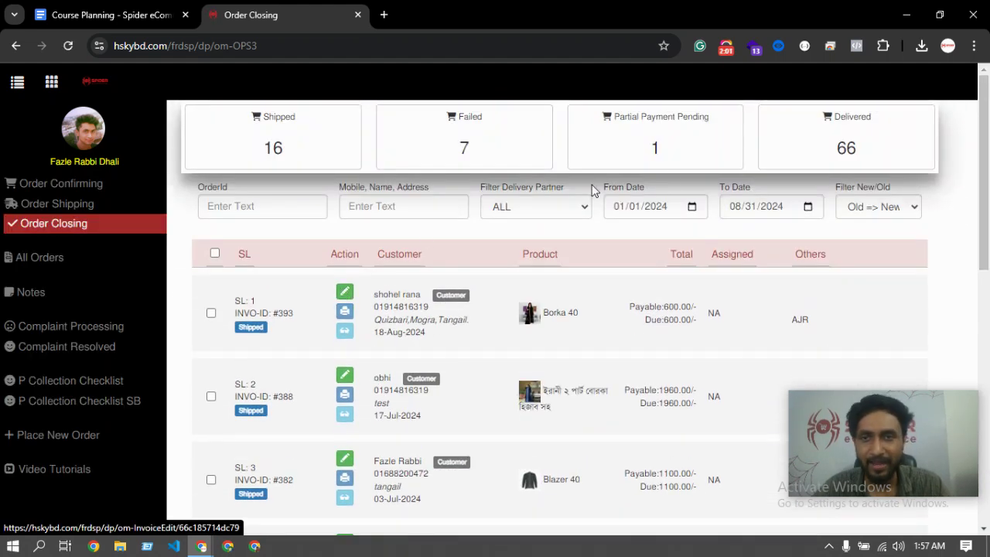
scroll(698, 222, "down", 2)
scroll(625, 321, "up", 2)
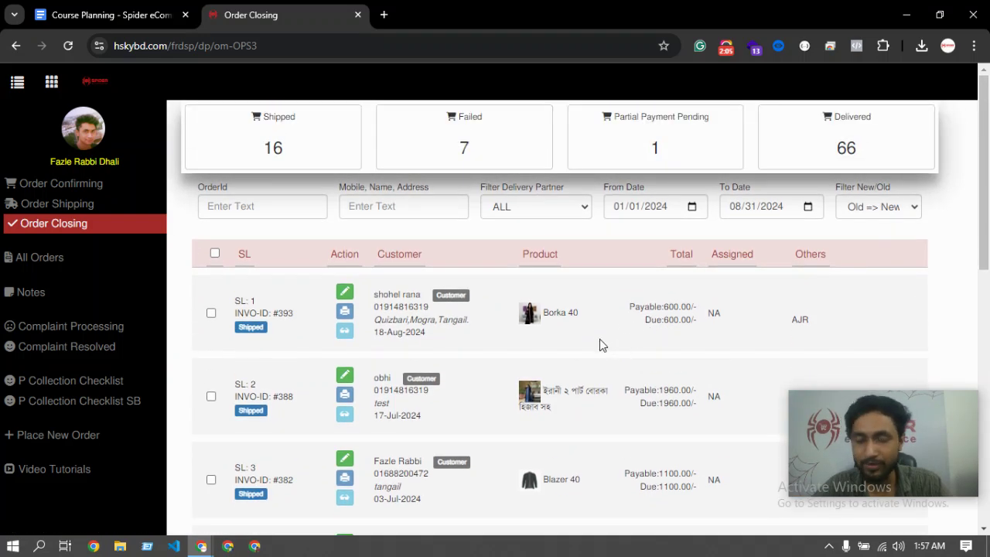
scroll(410, 348, "down", 2)
scroll(205, 334, "up", 2)
Select several individual shipped orders in the Order Closing list, including the first and third
scroll(212, 302, "down", 1)
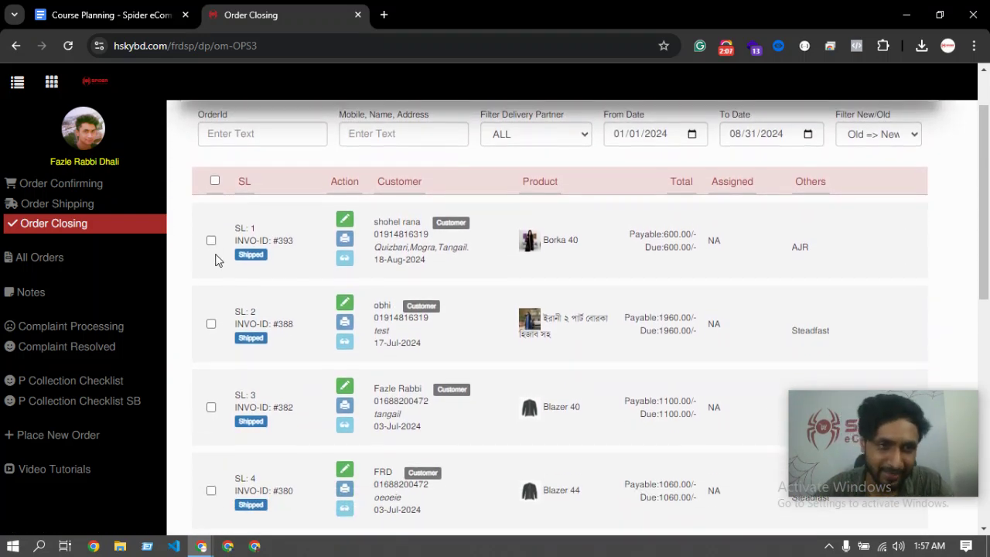
left_click(211, 241)
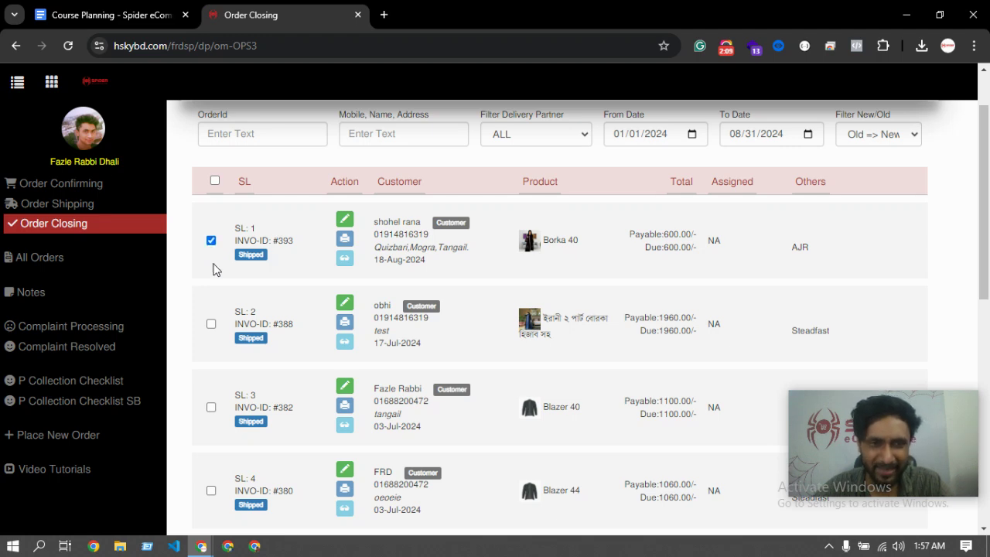
scroll(207, 357, "down", 1)
left_click(211, 336)
scroll(207, 387, "down", 1)
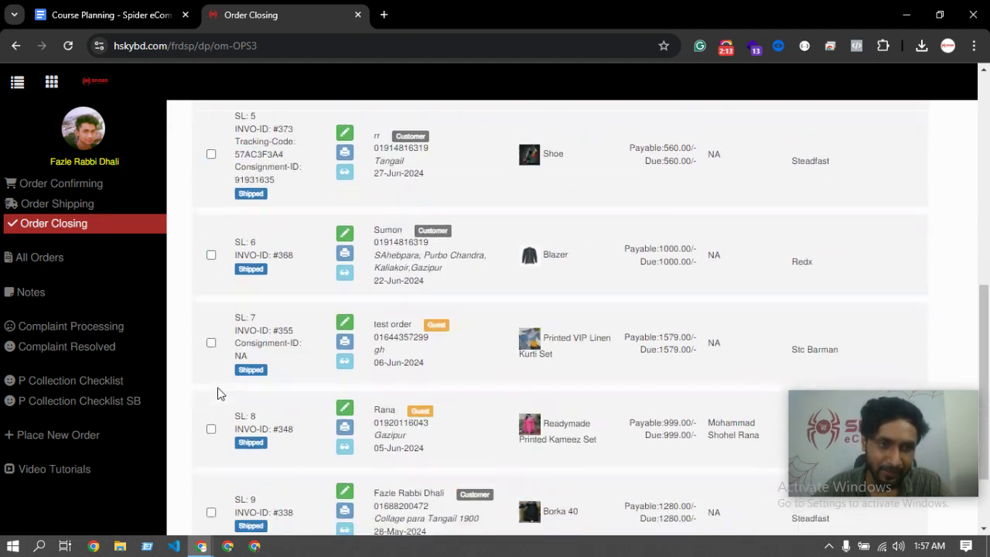
left_click(210, 347)
scroll(358, 372, "down", 1)
scroll(358, 372, "up", 3)
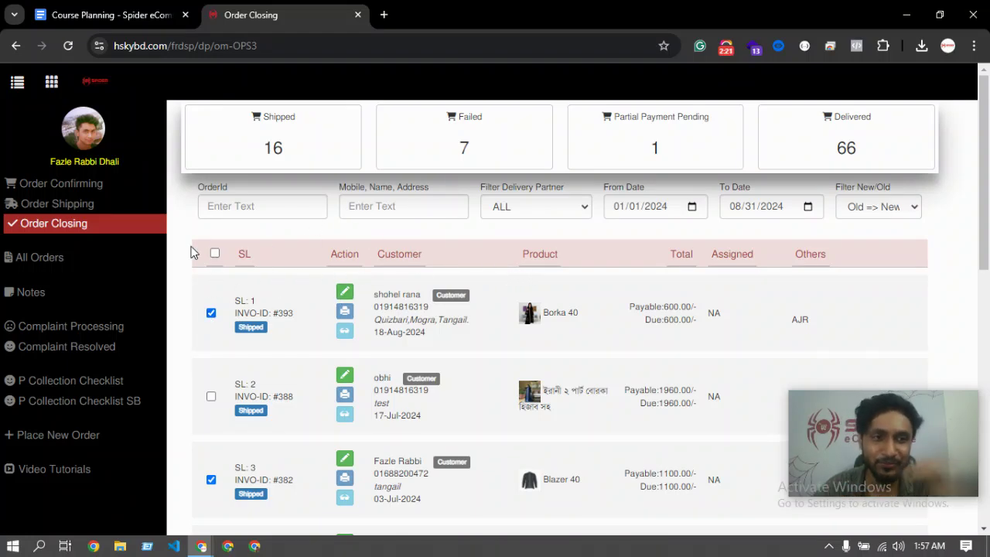
Open the first shipped order's invoice from Order Closing, view its invoice status options, and return to the list
left_click(80, 205)
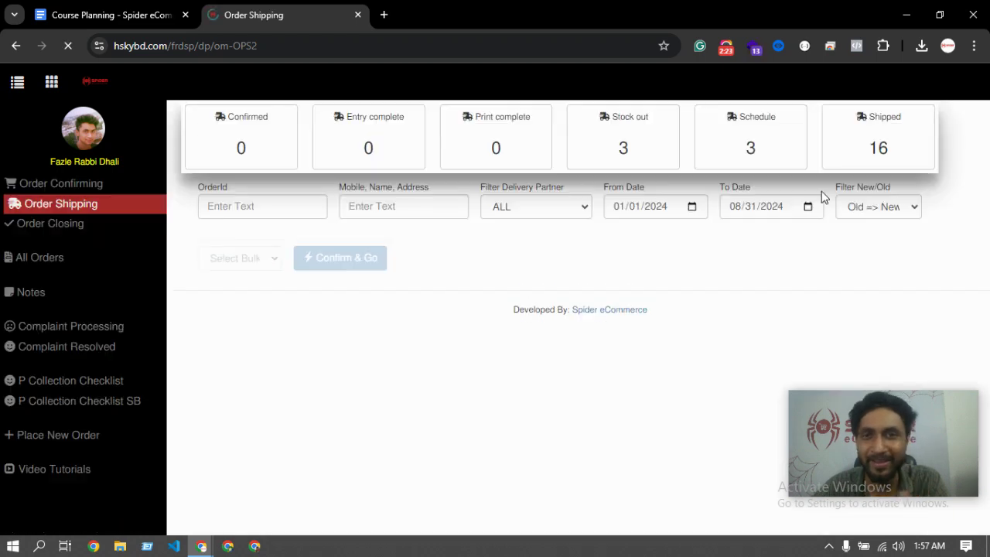
left_click(42, 223)
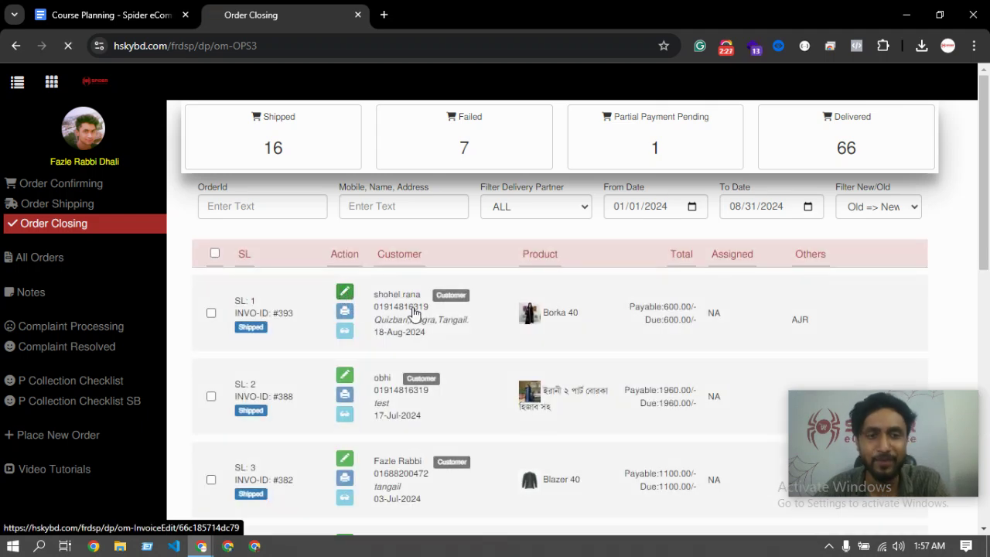
left_click(415, 312)
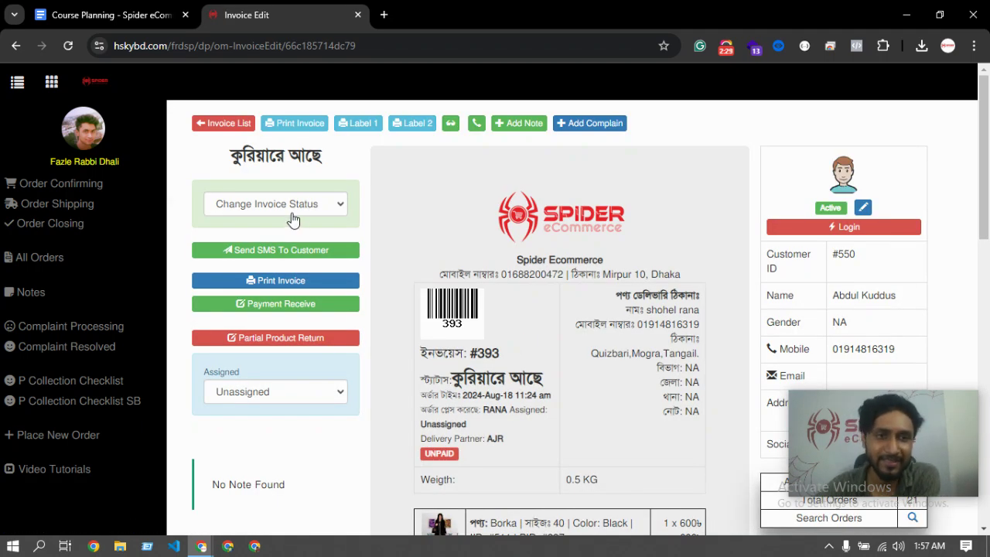
left_click(290, 215)
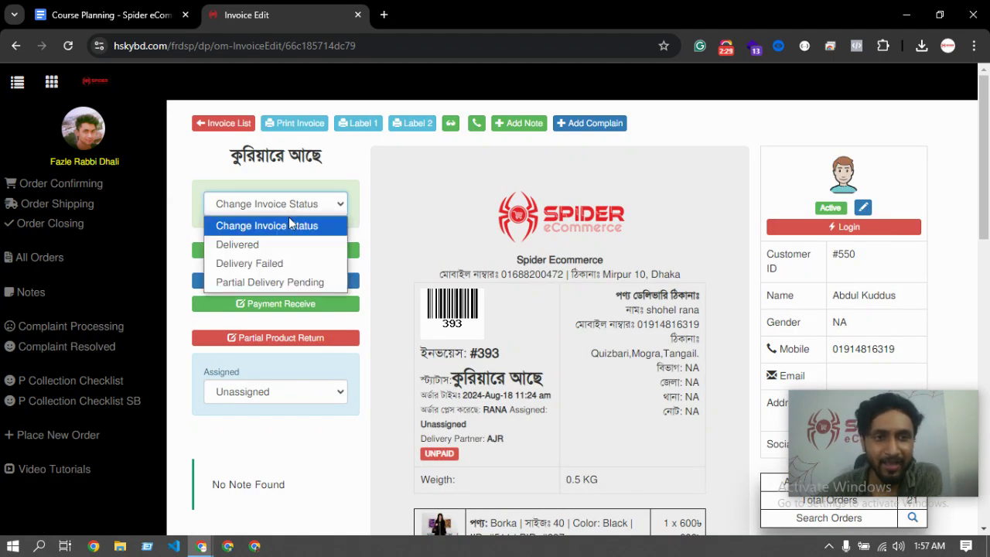
left_click(37, 205)
left_click(85, 224)
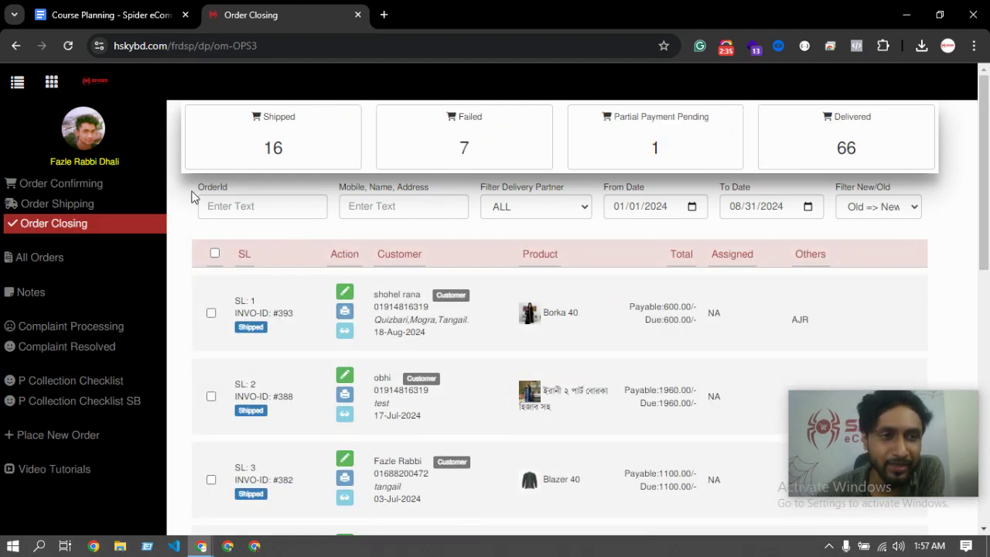
Review the Confirmed list in Order Confirming and the Entry complete, Print complete and Stock out lists in Order Shipping
left_click(97, 186)
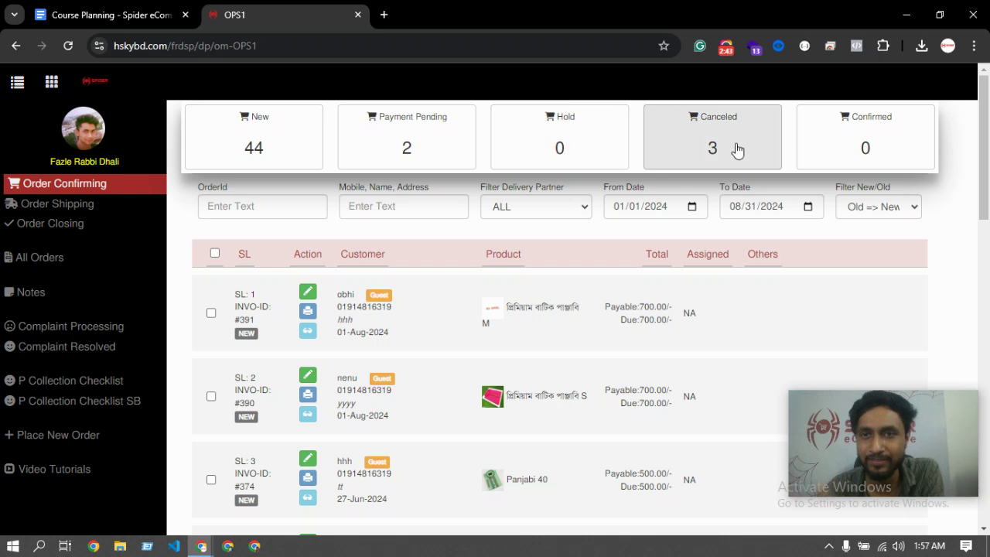
left_click(884, 150)
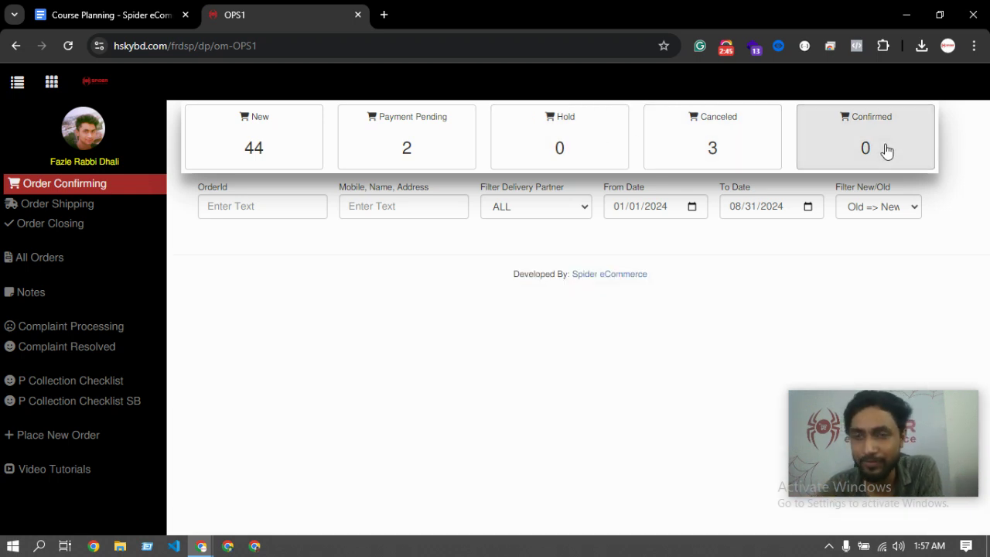
left_click(57, 203)
left_click(360, 150)
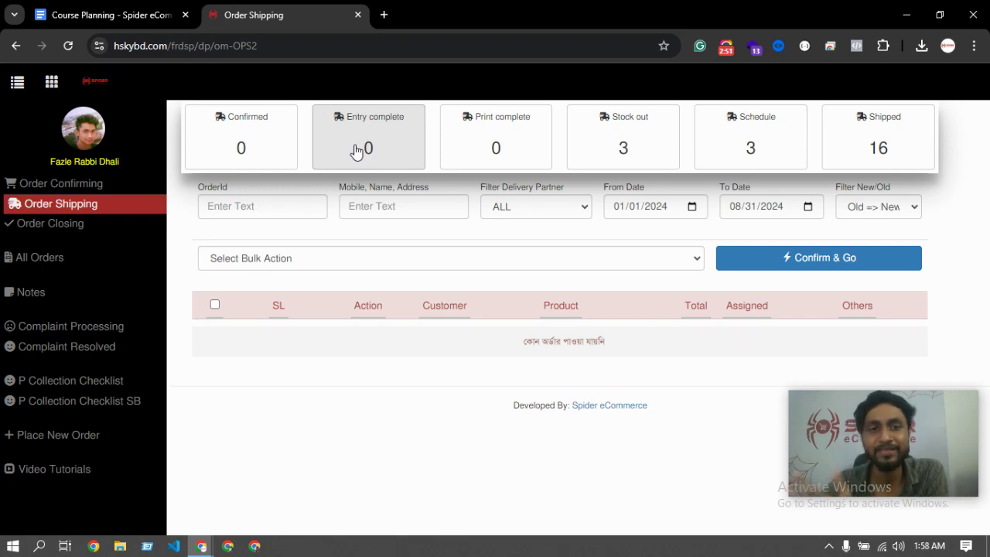
left_click(503, 154)
left_click(633, 157)
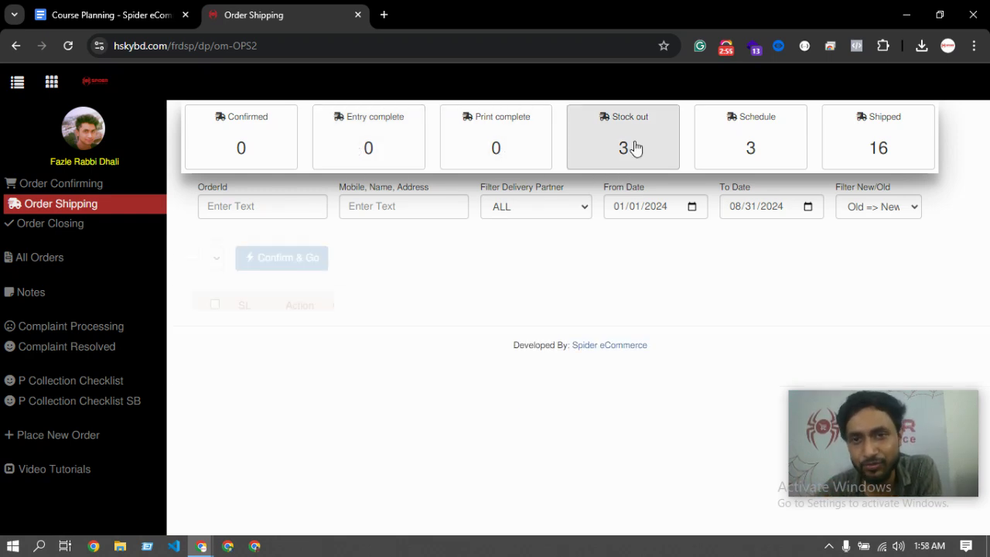
scroll(511, 352, "down", 4)
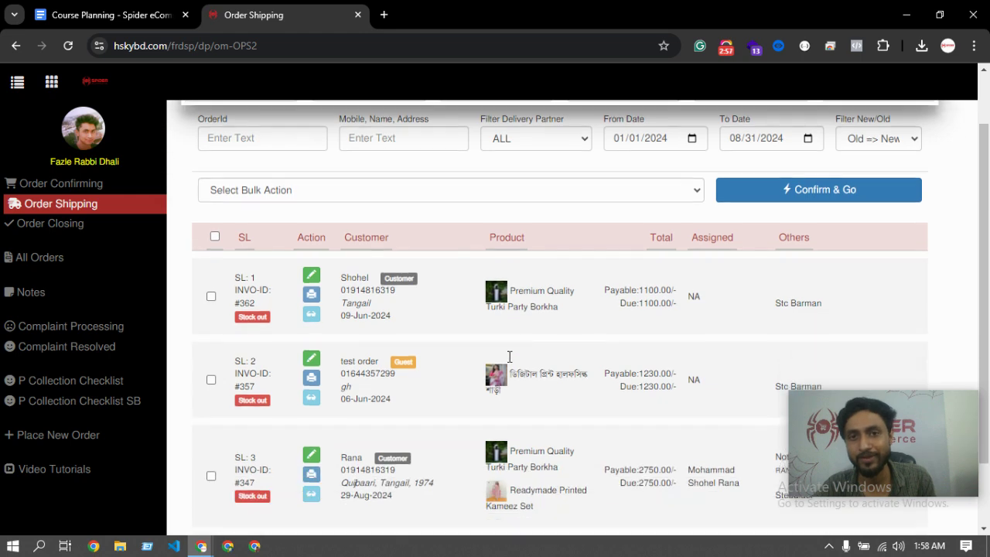
Review the Schedule and Shipped order lists in Order Shipping
scroll(591, 307, "up", 4)
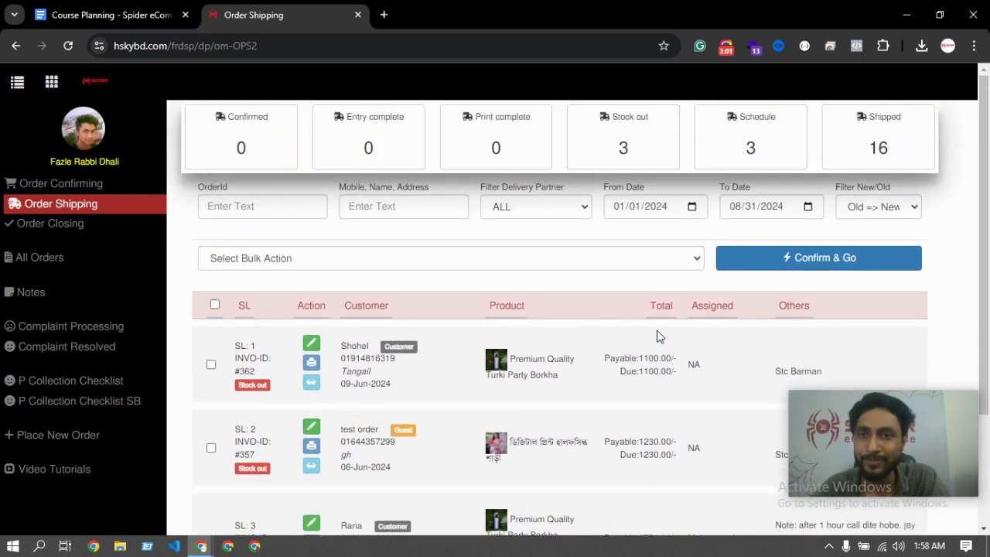
left_click(760, 137)
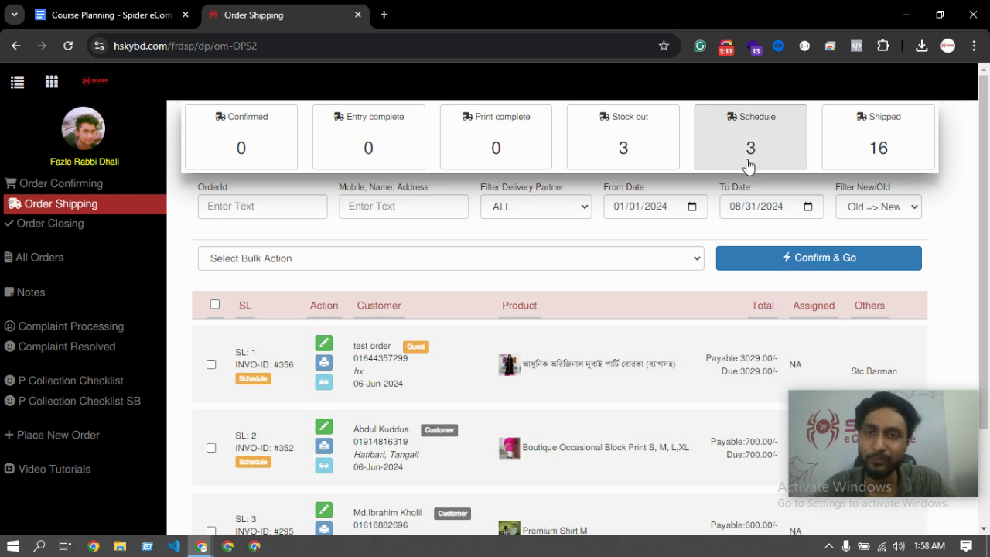
left_click(724, 157)
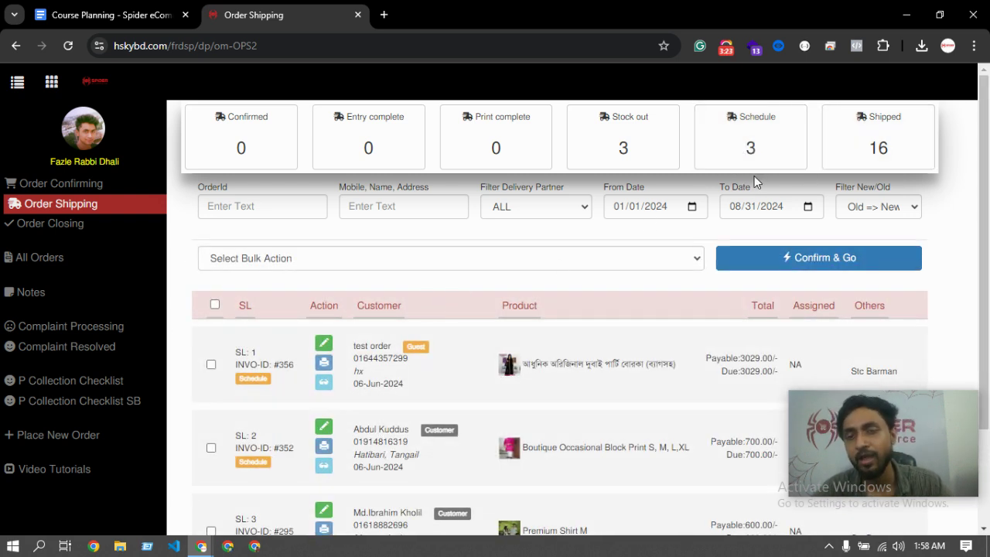
left_click(879, 135)
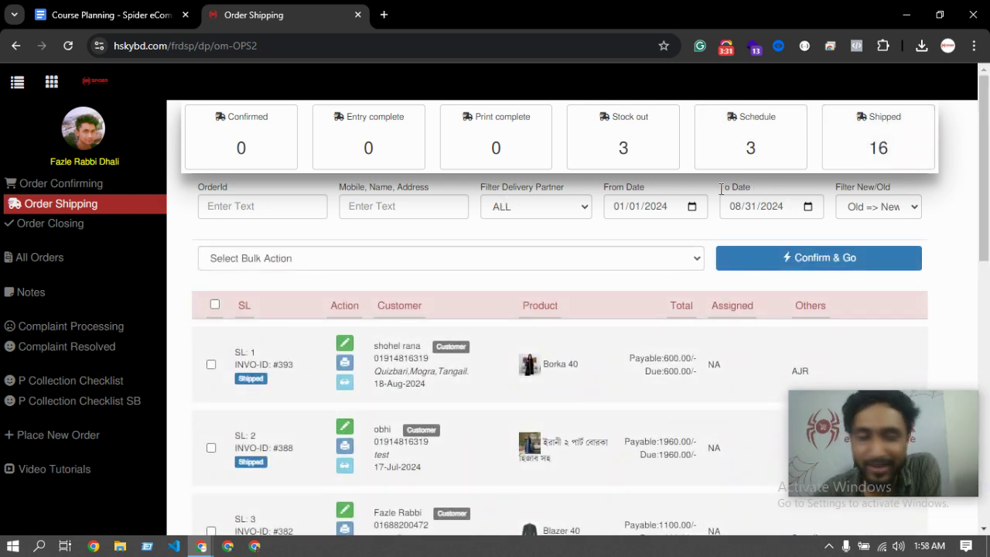
Open Order Closing and review its Failed, Delivered and Partial Payment Pending order lists
left_click(46, 222)
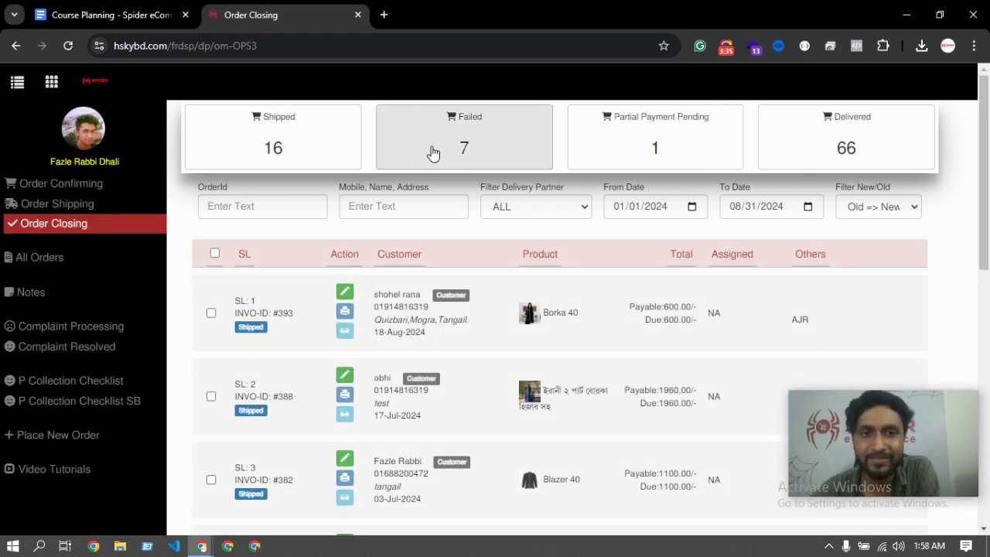
left_click(466, 152)
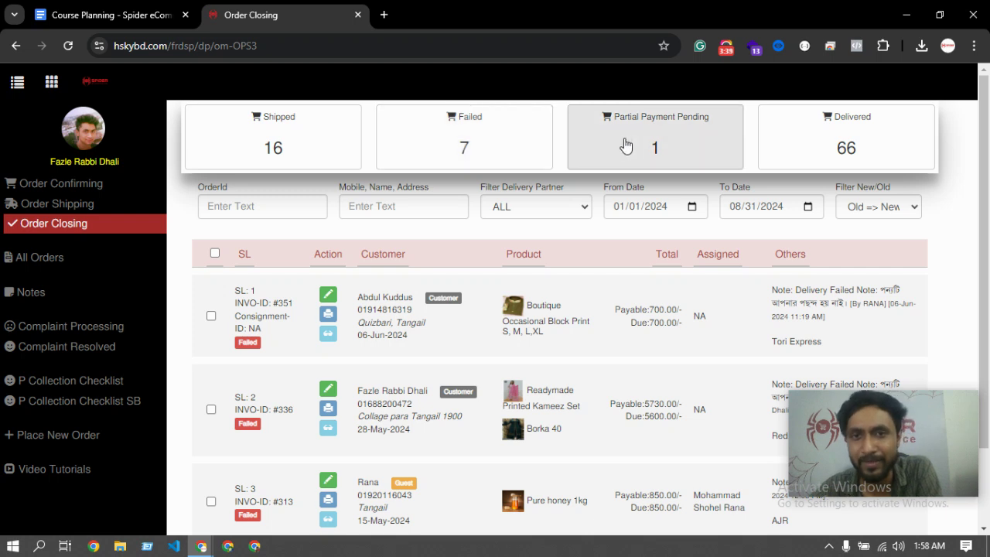
left_click(847, 154)
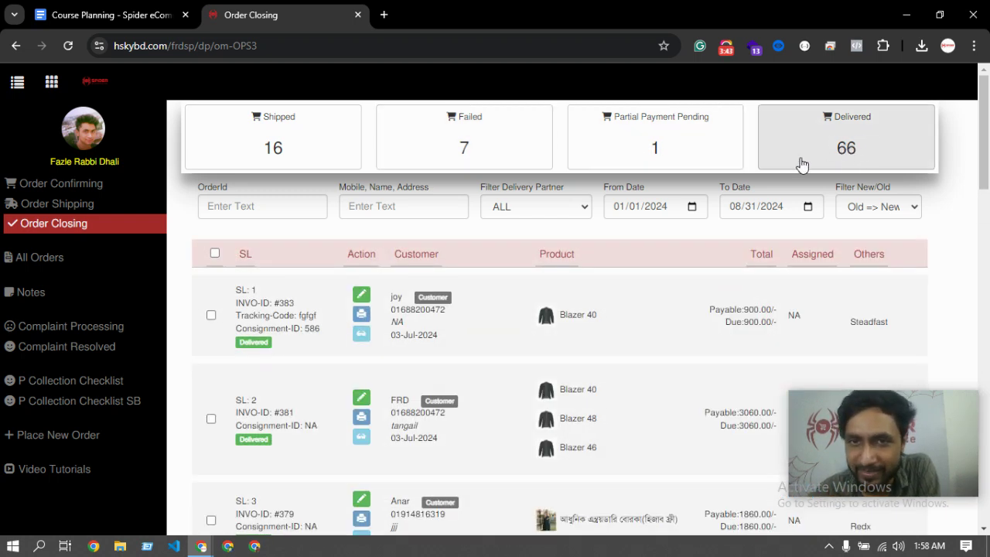
left_click(659, 163)
left_click(660, 161)
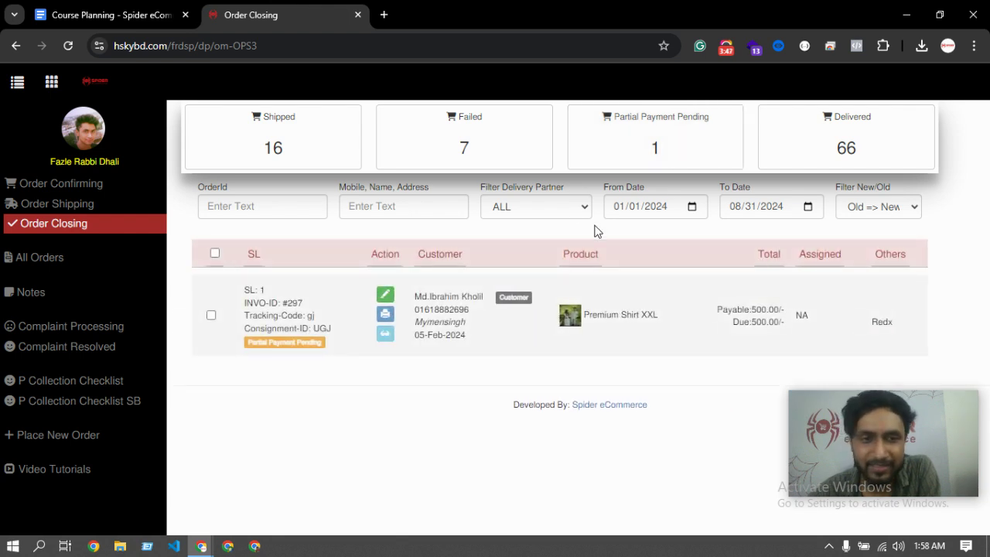
left_click(650, 153)
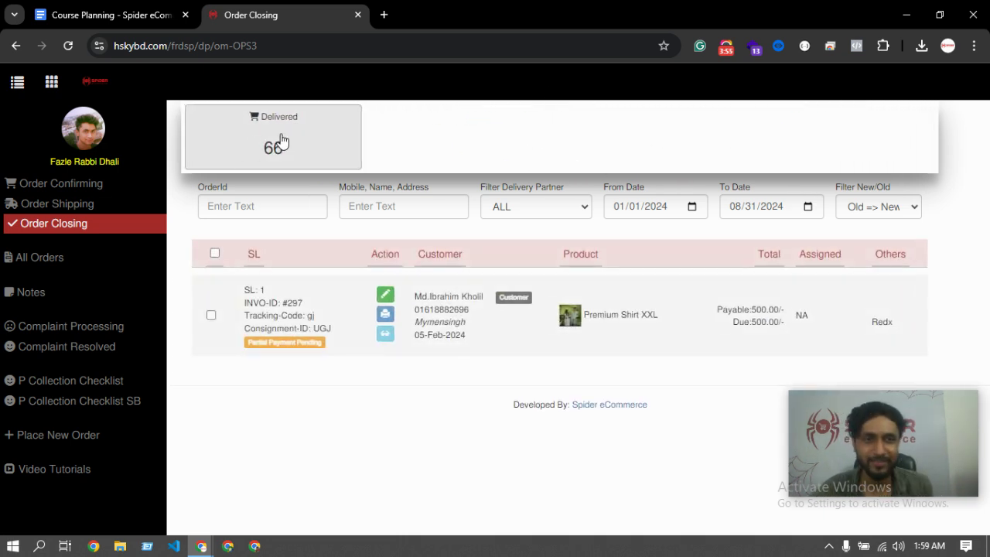
left_click(280, 146)
Reopen the order panel from the panel overview and look over the Order Confirming status categories
left_click(51, 82)
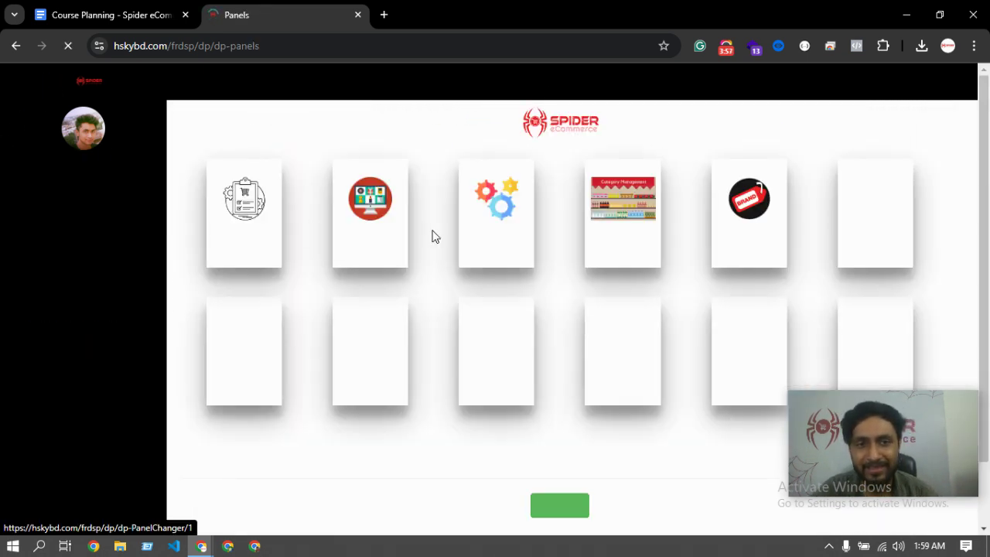
left_click(240, 205)
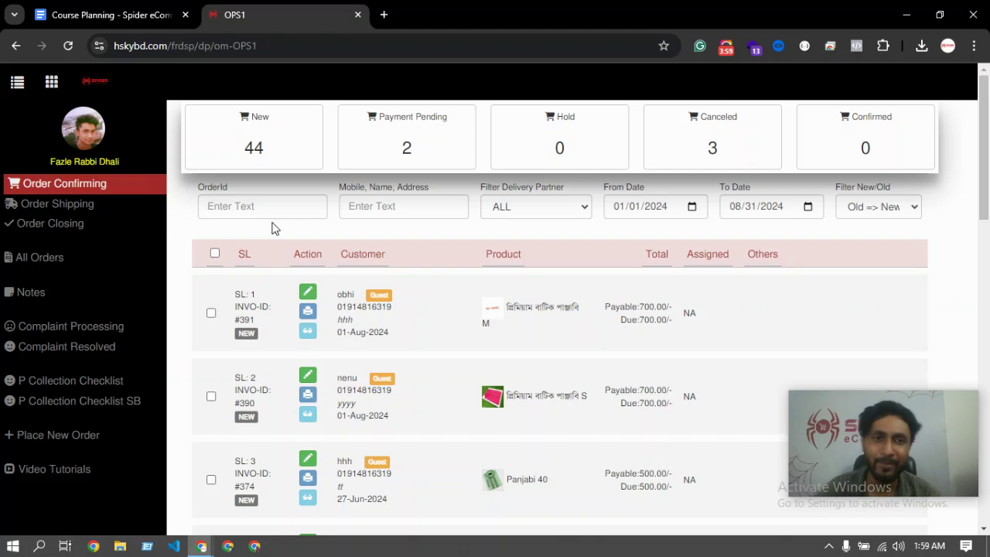
left_click(70, 203)
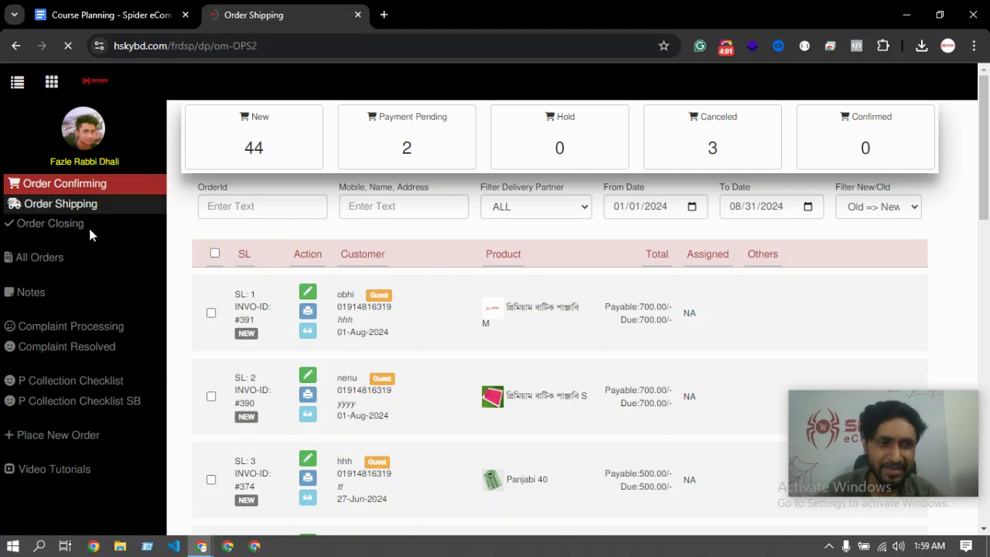
left_click(105, 193)
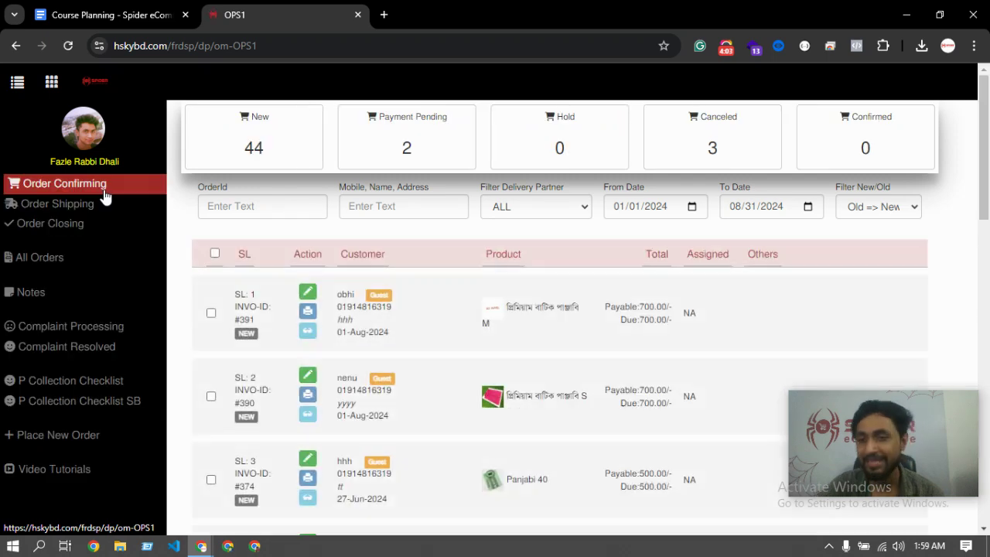
left_click(64, 206)
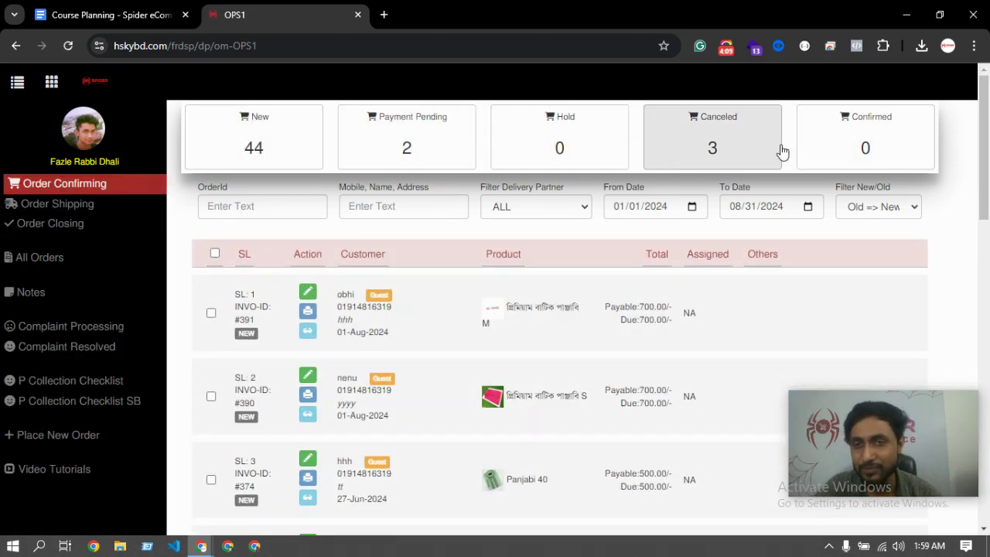
Compare the status categories of the Order Shipping and Order Closing stages, going back to Order Shipping
left_click(69, 204)
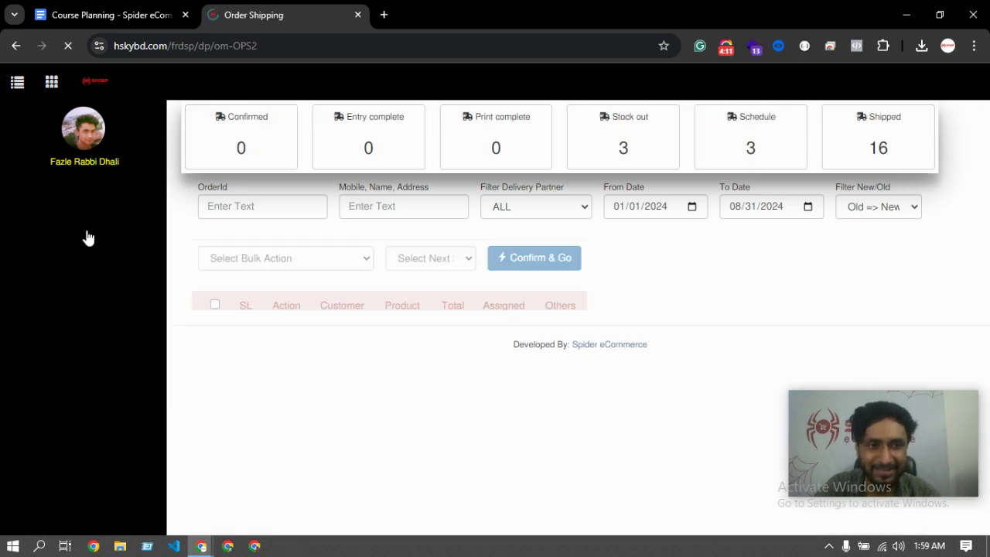
left_click(85, 225)
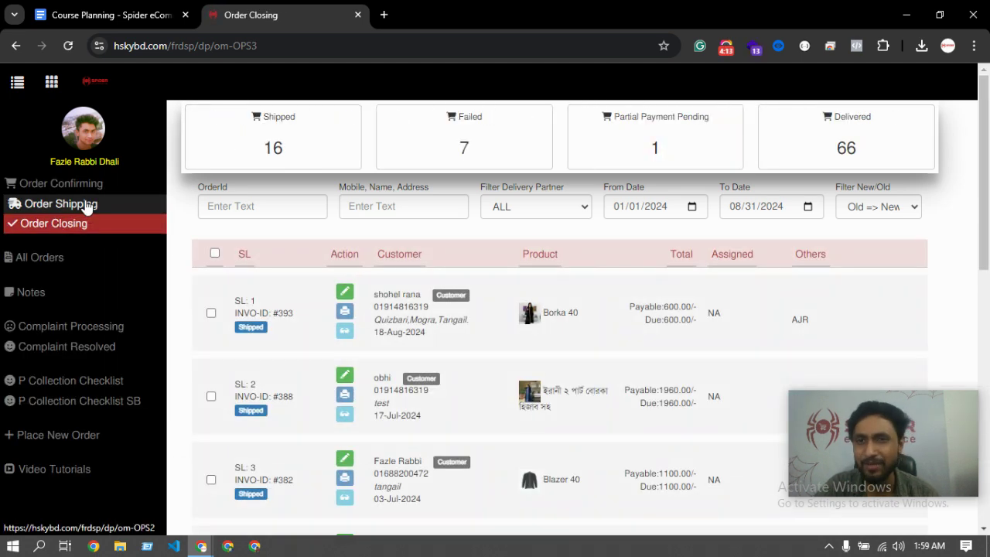
left_click(88, 206)
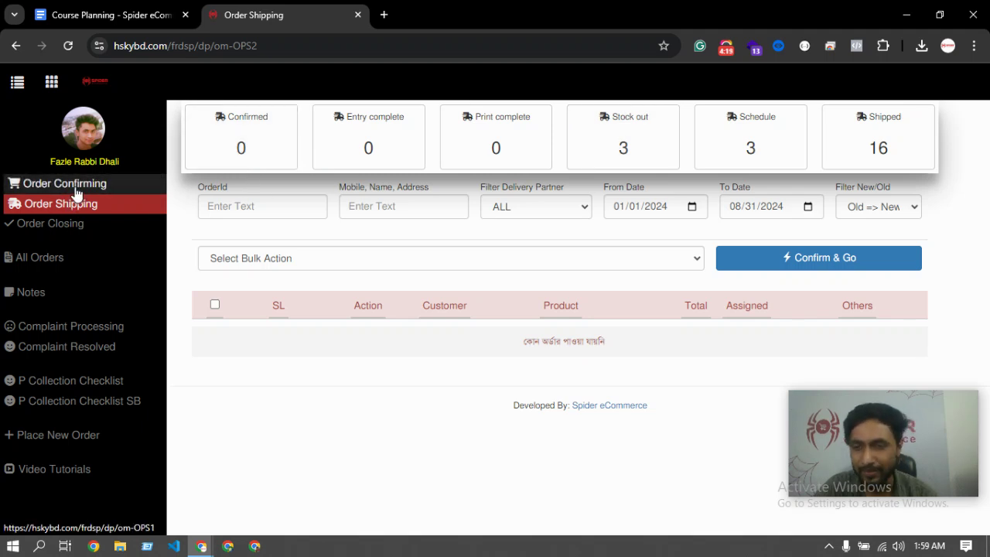
left_click(81, 190)
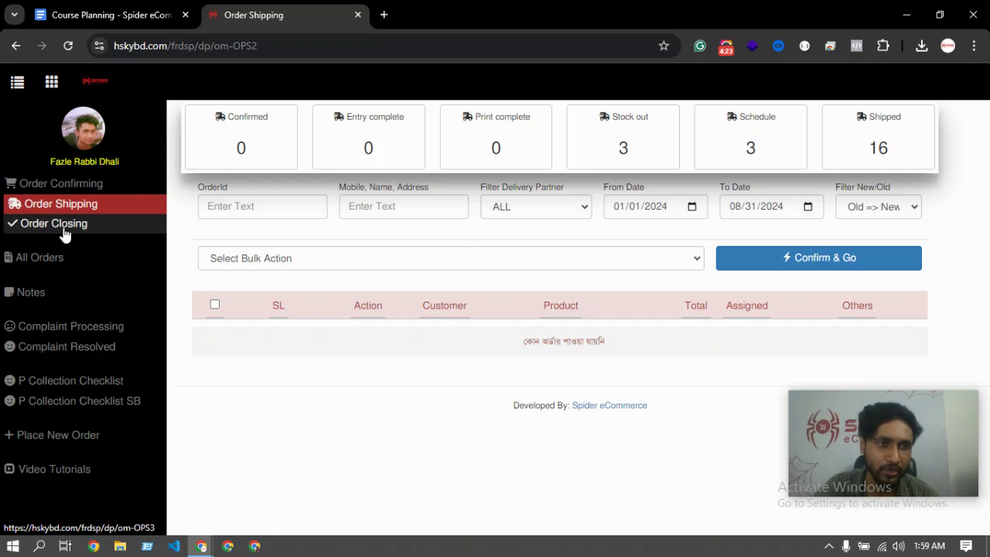
View the first shipped order's invoice from Order Closing and go back to Order Confirming
left_click(64, 225)
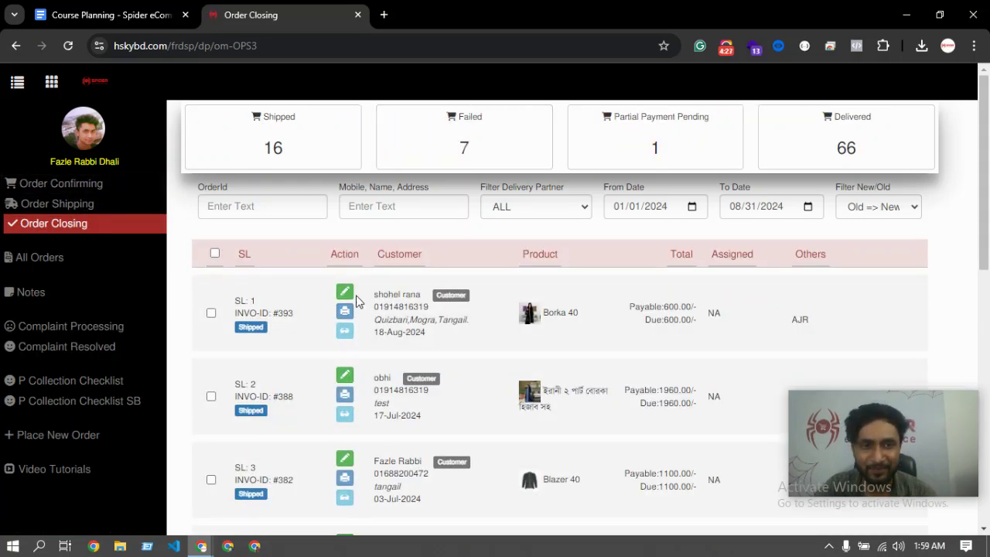
left_click(344, 291)
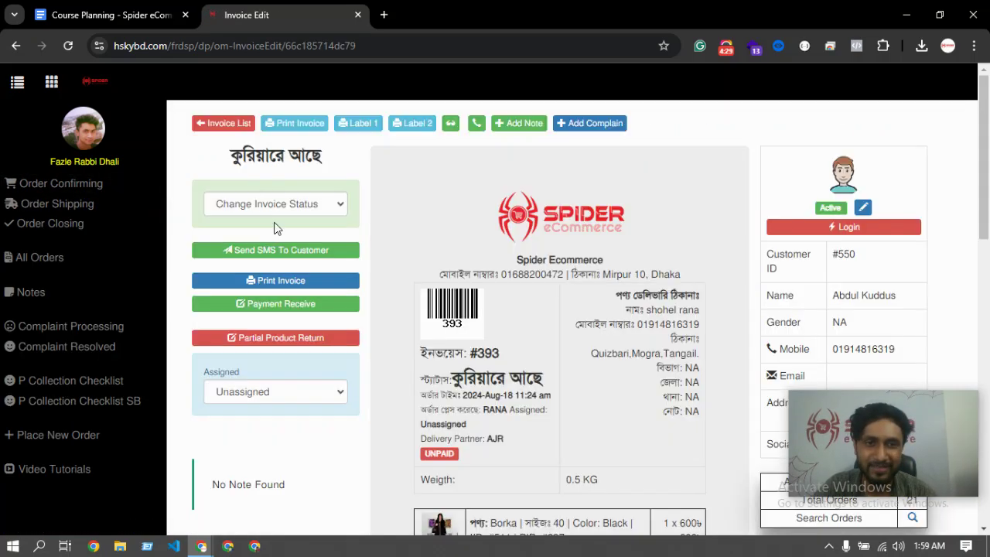
left_click(66, 190)
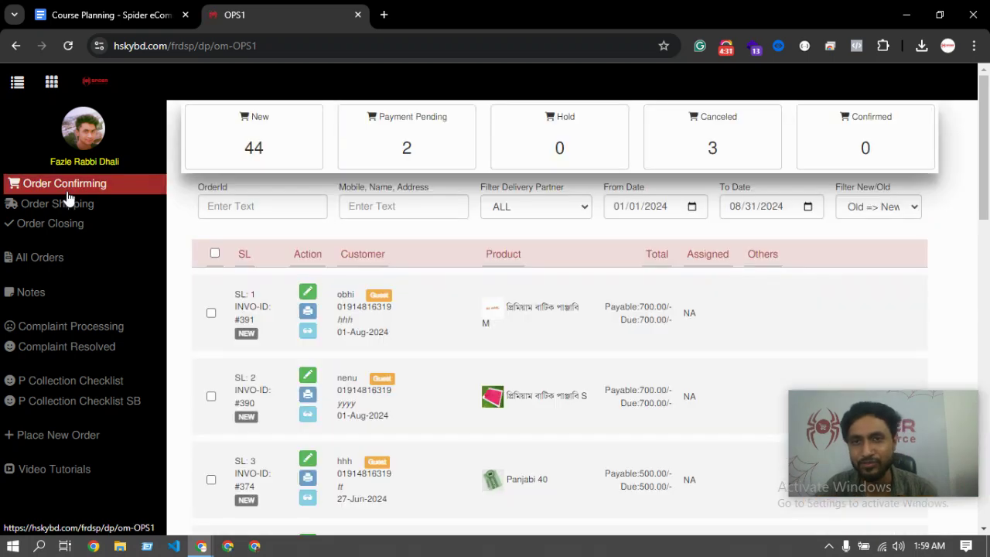
Revisit the Order Shipping, Order Closing and Order Confirming stages in turn, ending on Order Shipping
left_click(54, 204)
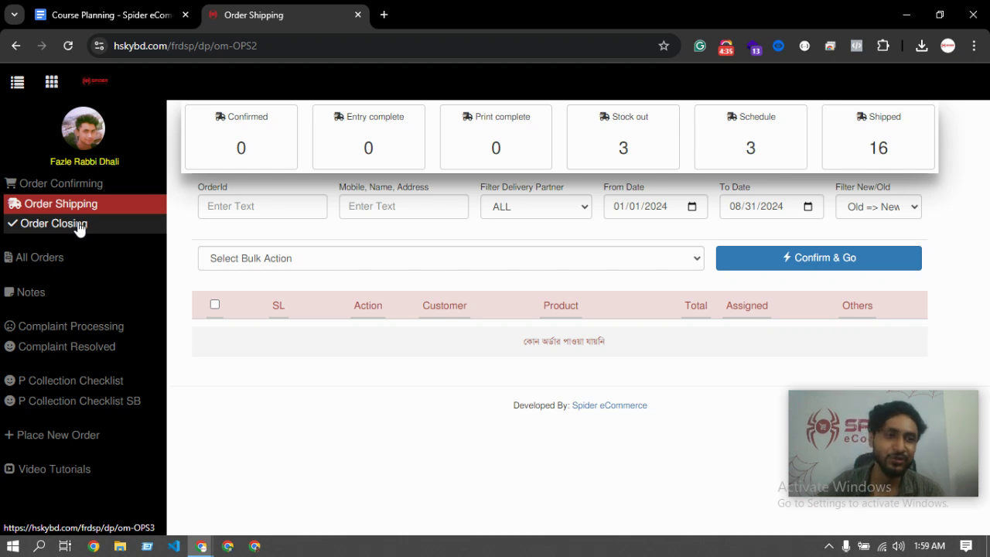
left_click(61, 229)
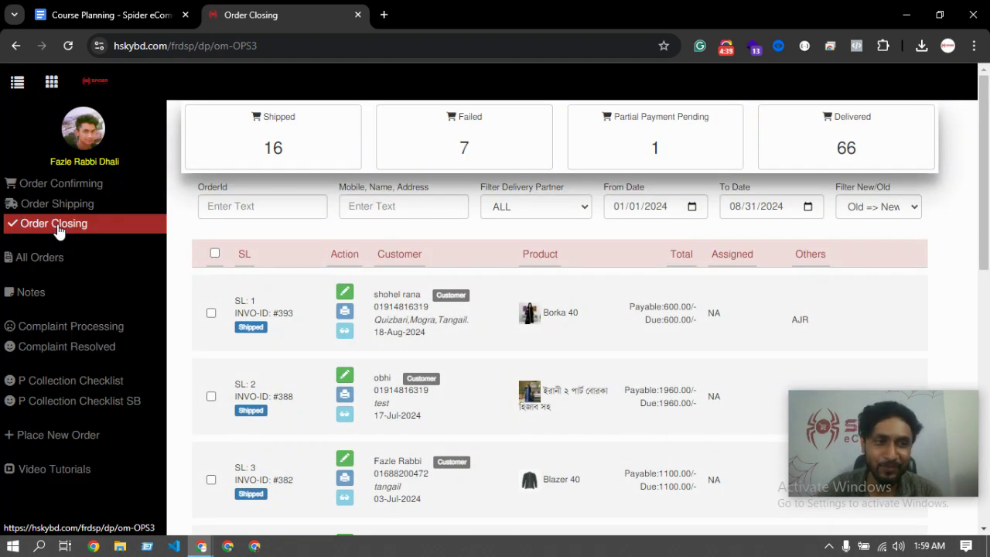
left_click(73, 204)
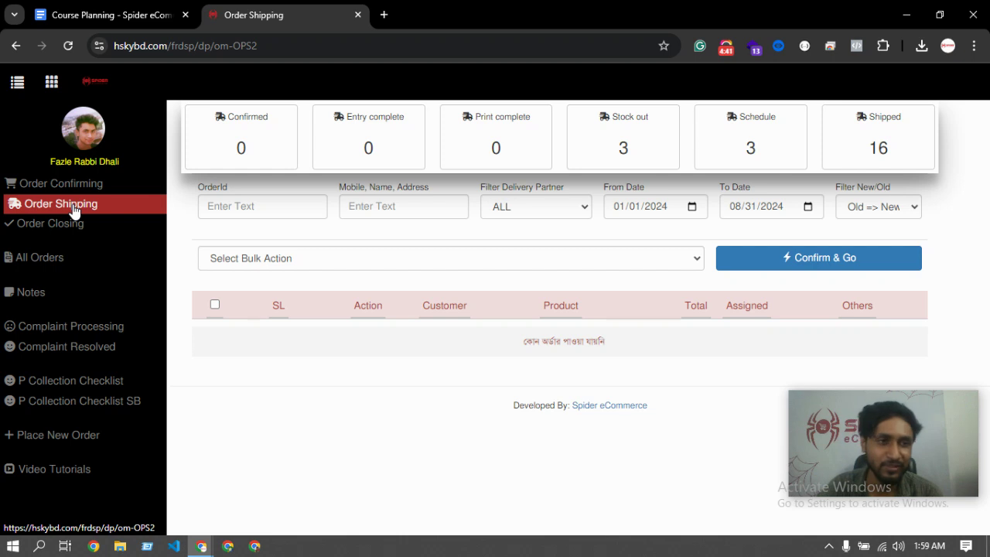
left_click(87, 181)
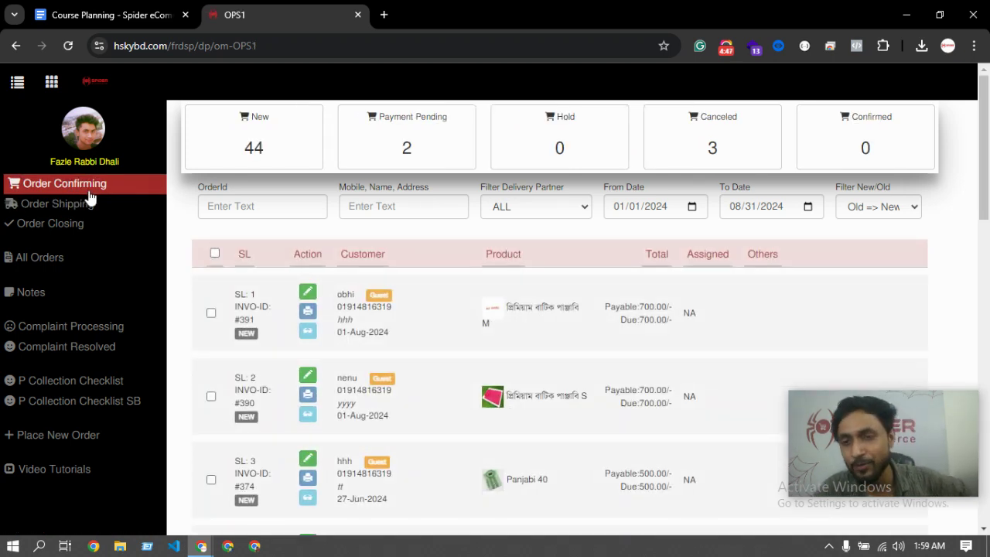
left_click(90, 204)
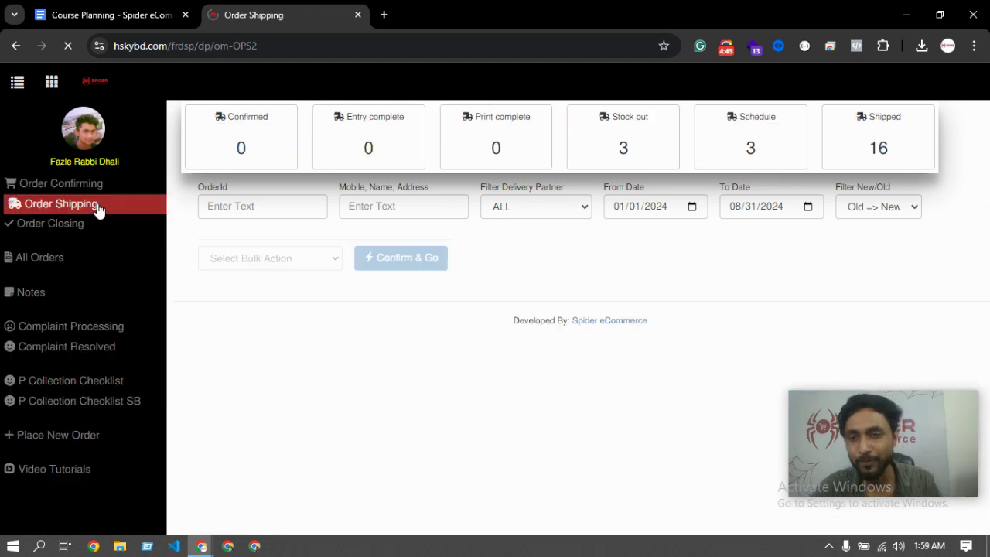